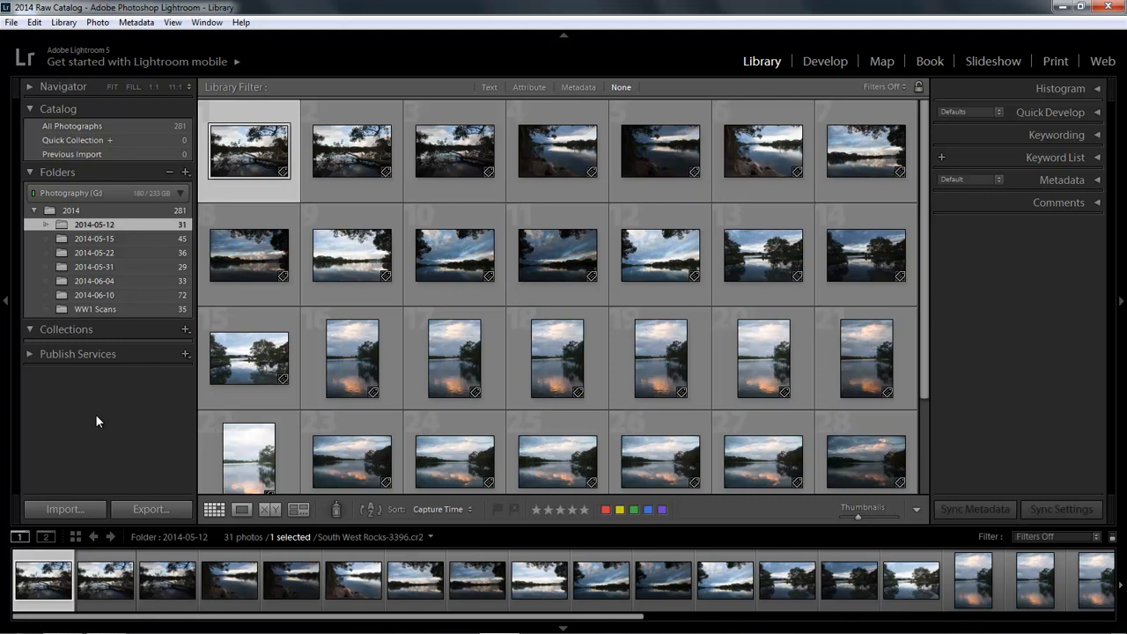
Step: Hide the filmstrip and start a photo import from the EOS_DIGITAL card, reviewing its file handling options
key("F6")
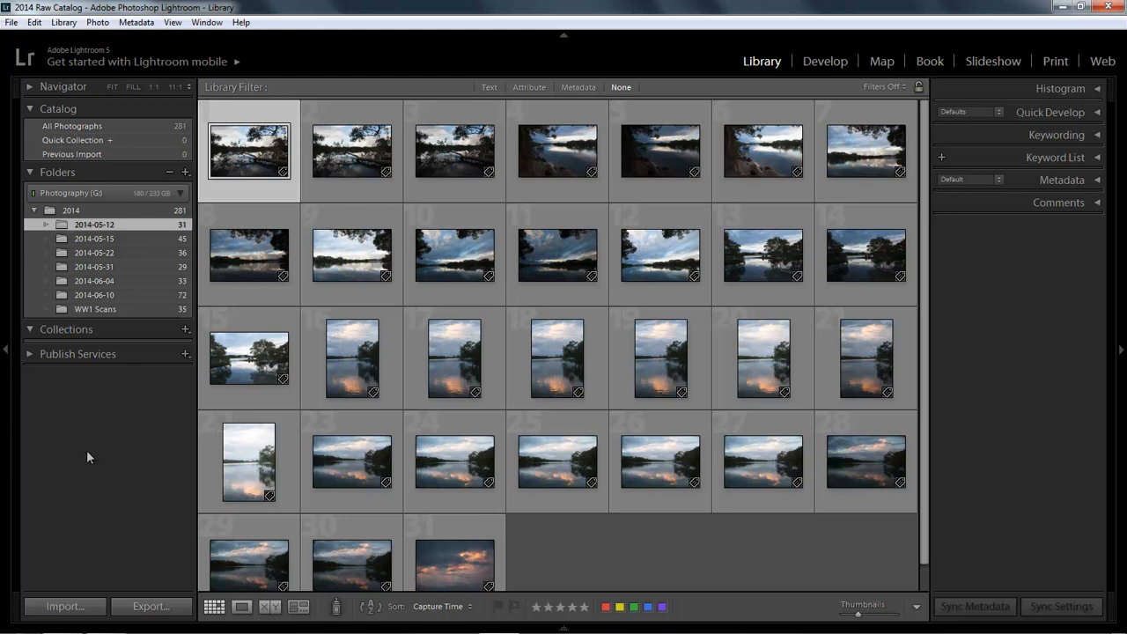
left_click(65, 610)
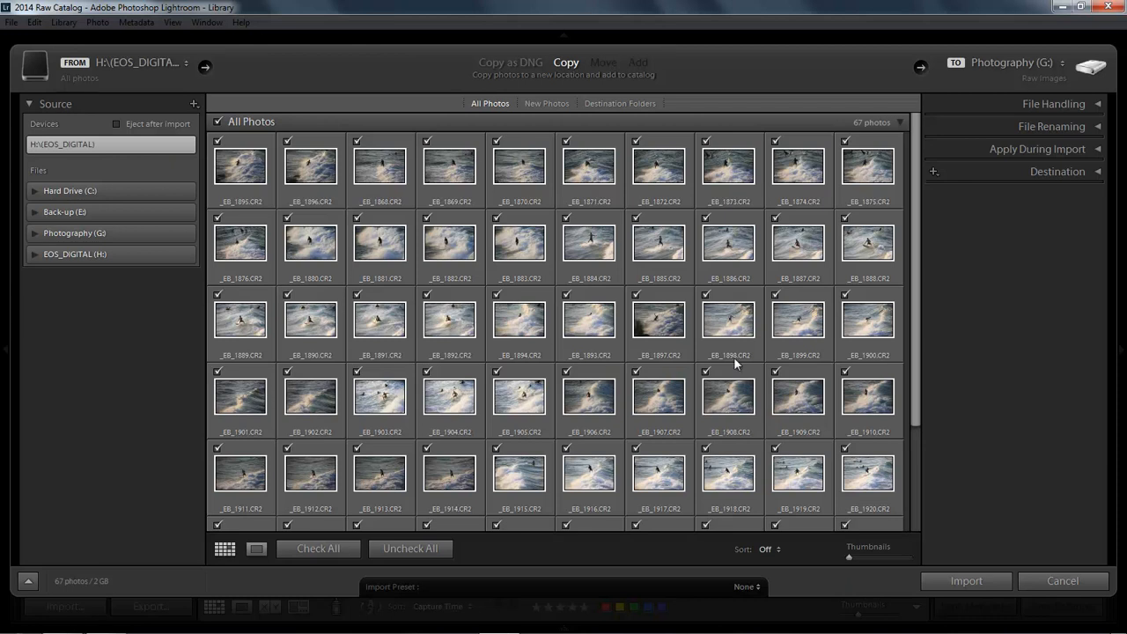
left_click(1098, 104)
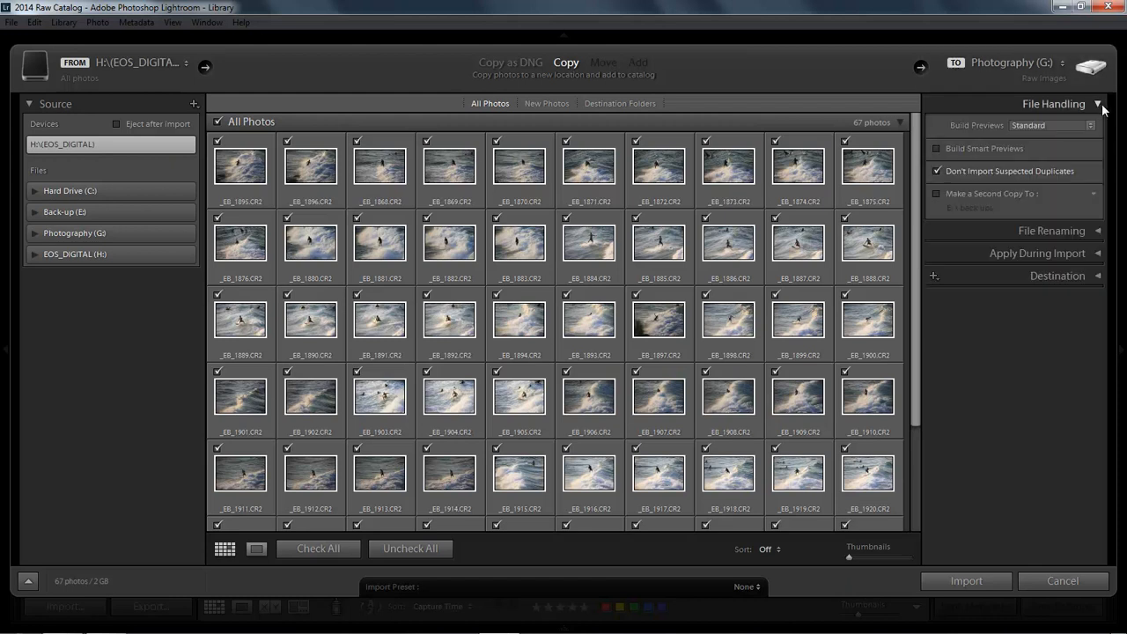
left_click(1099, 104)
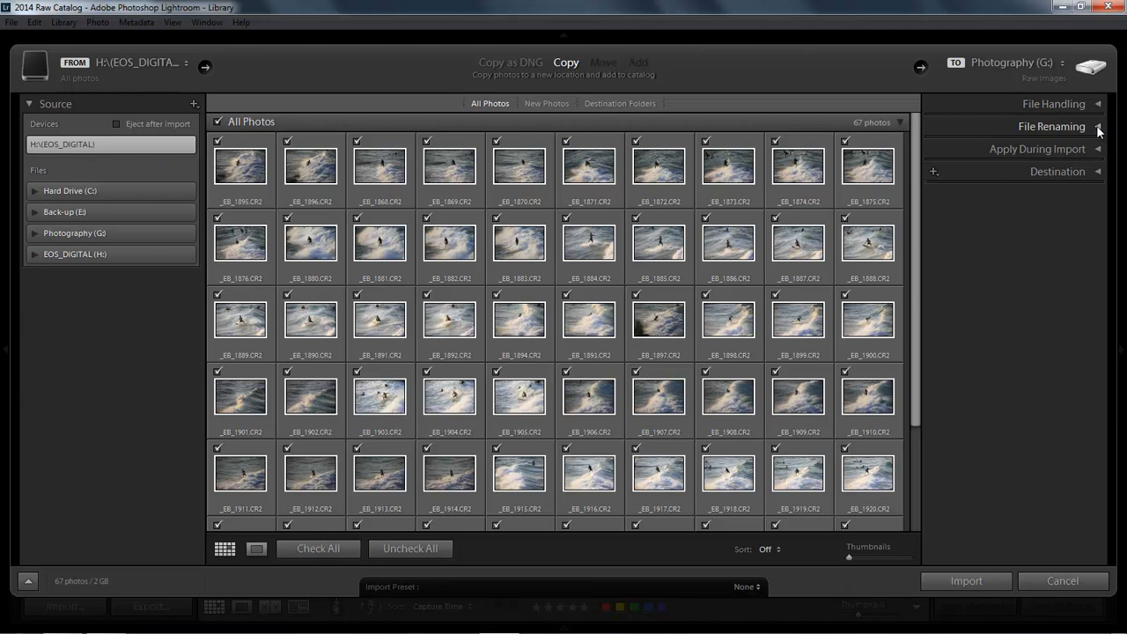
Step: Set the custom text for renaming the imported files to Noosa NP
left_click(1099, 128)
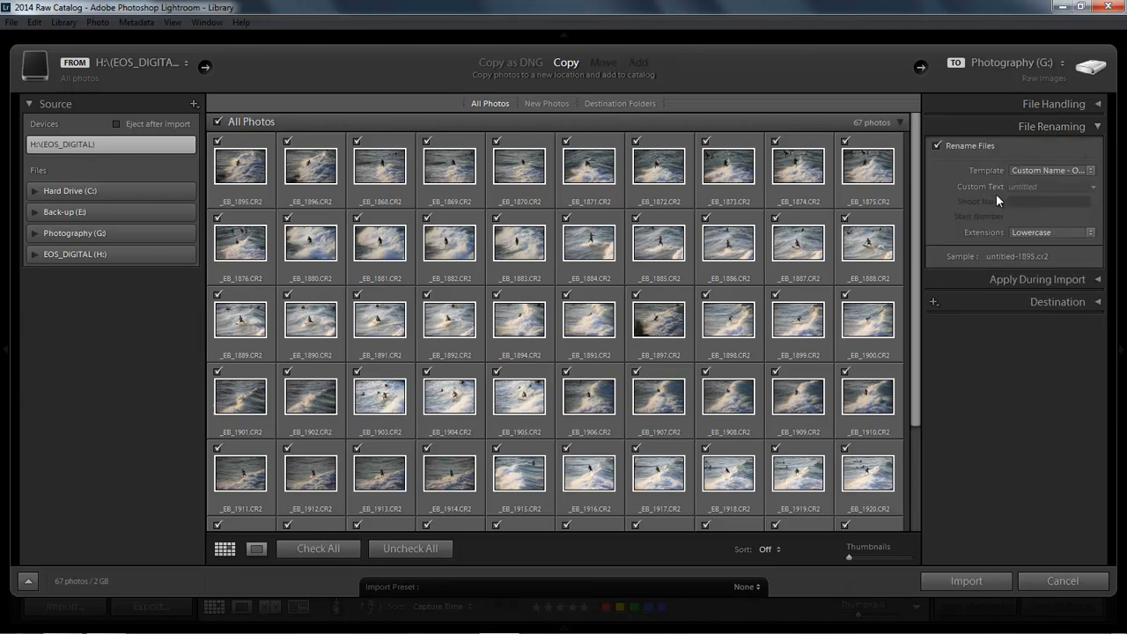
left_click(1022, 187)
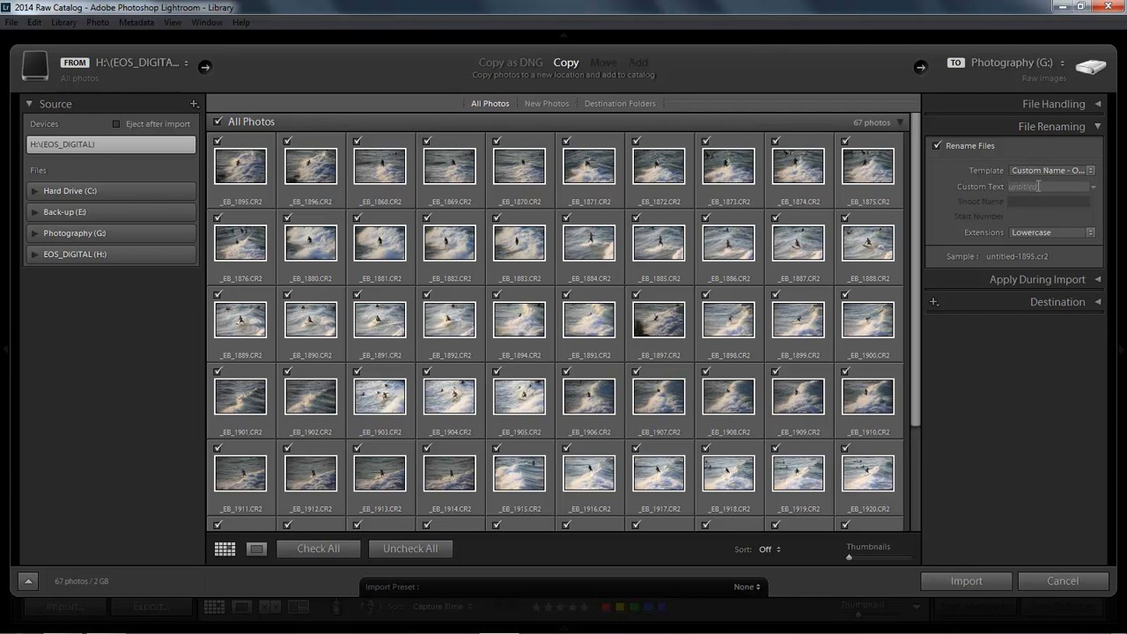
type("Noosa")
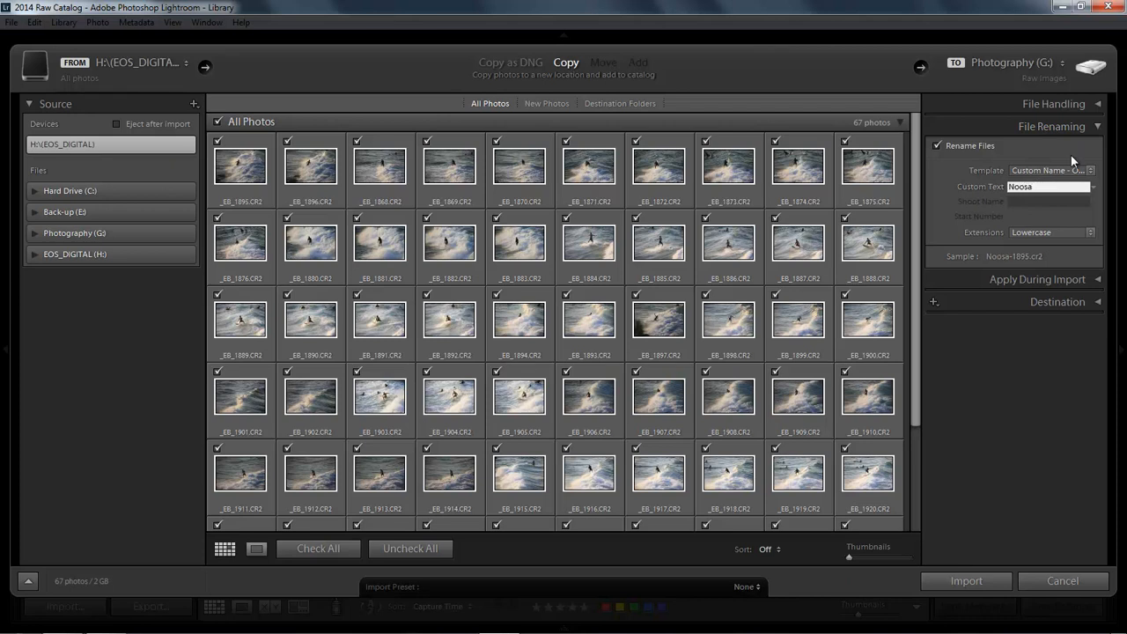
type(" NP")
left_click(1099, 128)
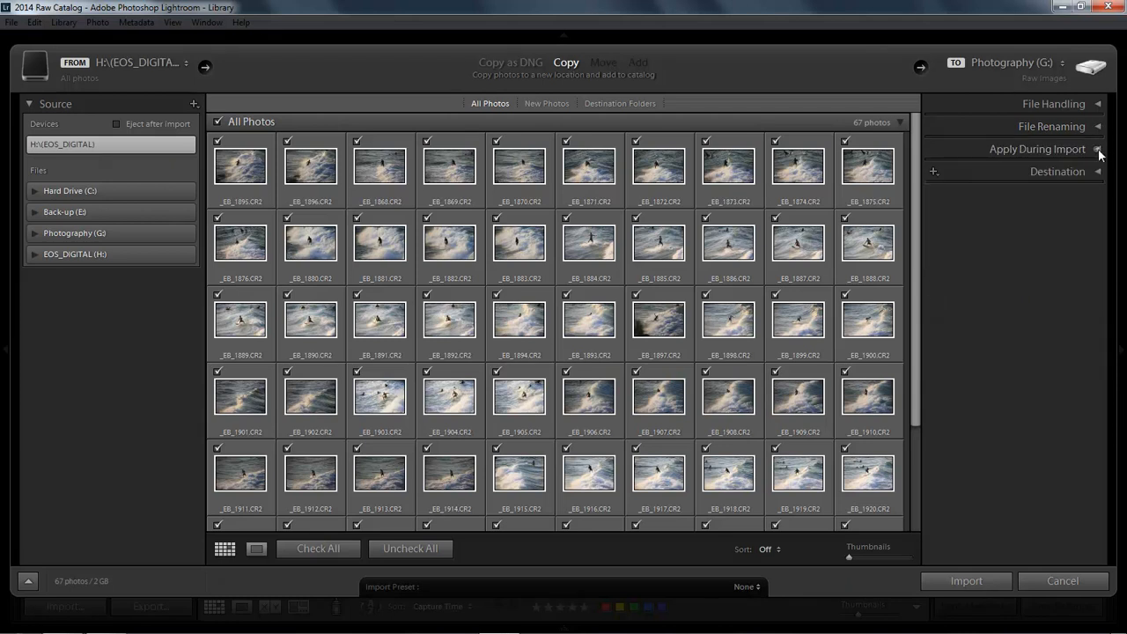
Step: Add the keyword Nossa NP to the photos during import
left_click(1101, 152)
left_click(947, 244)
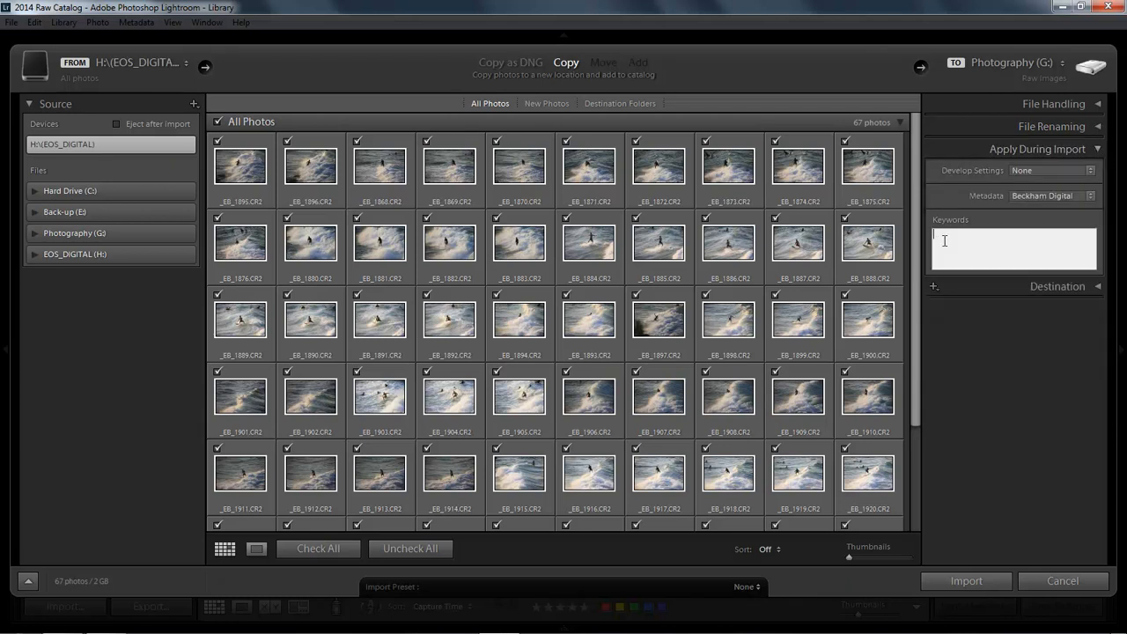
type("Nossa NP")
Step: Set the import destination to place the photos into a subfolder named Noosa NP
left_click(1099, 288)
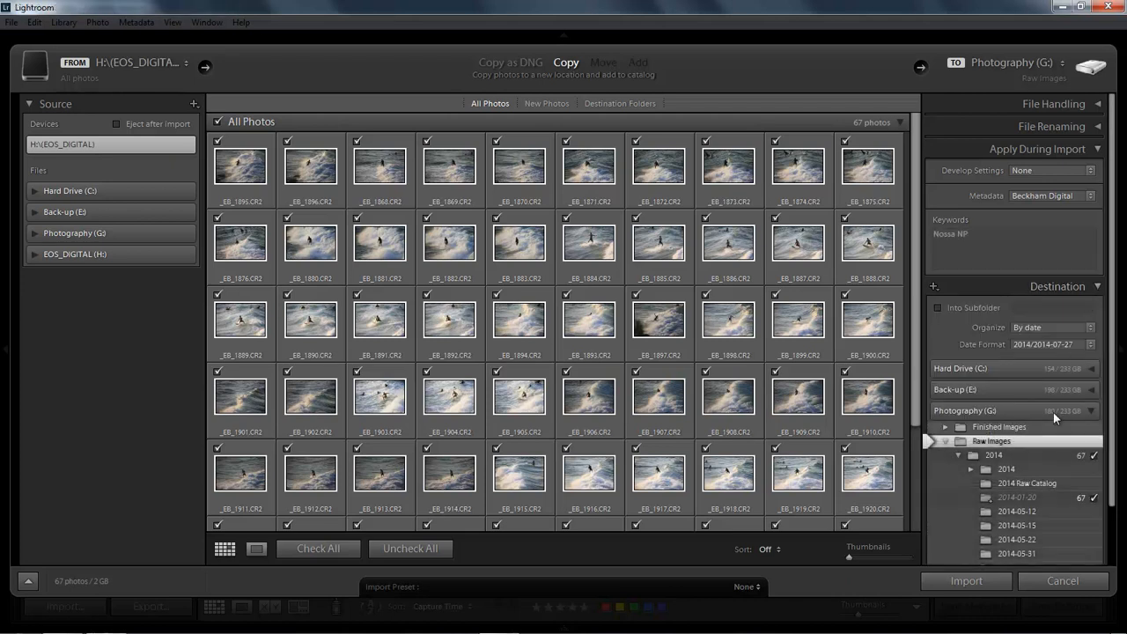
left_click(1099, 151)
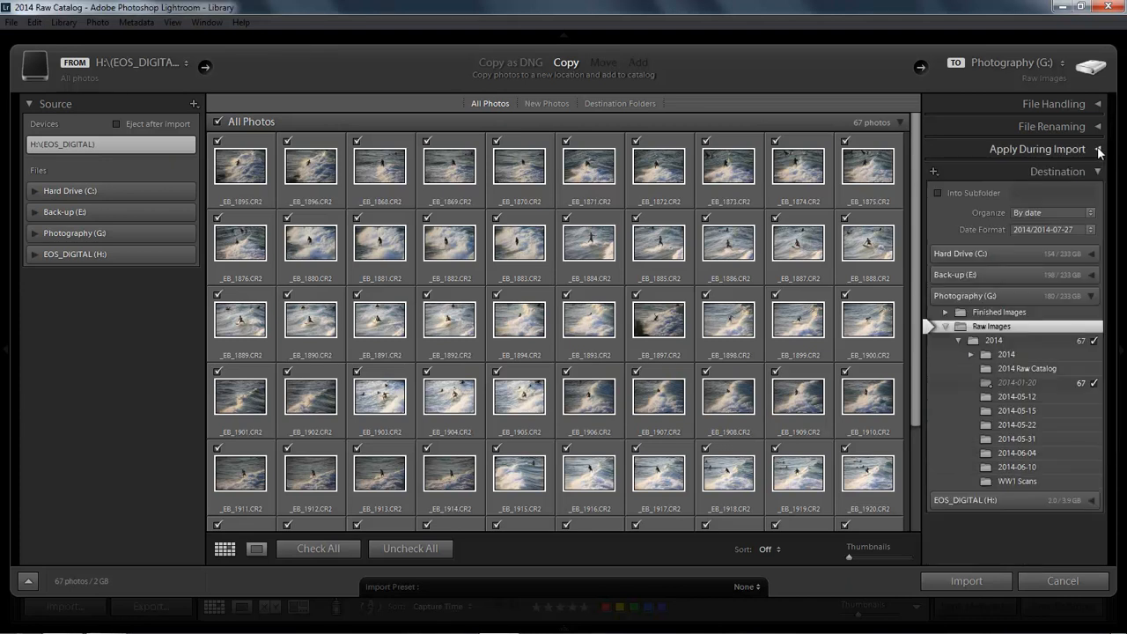
left_click(1098, 173)
left_click(1097, 176)
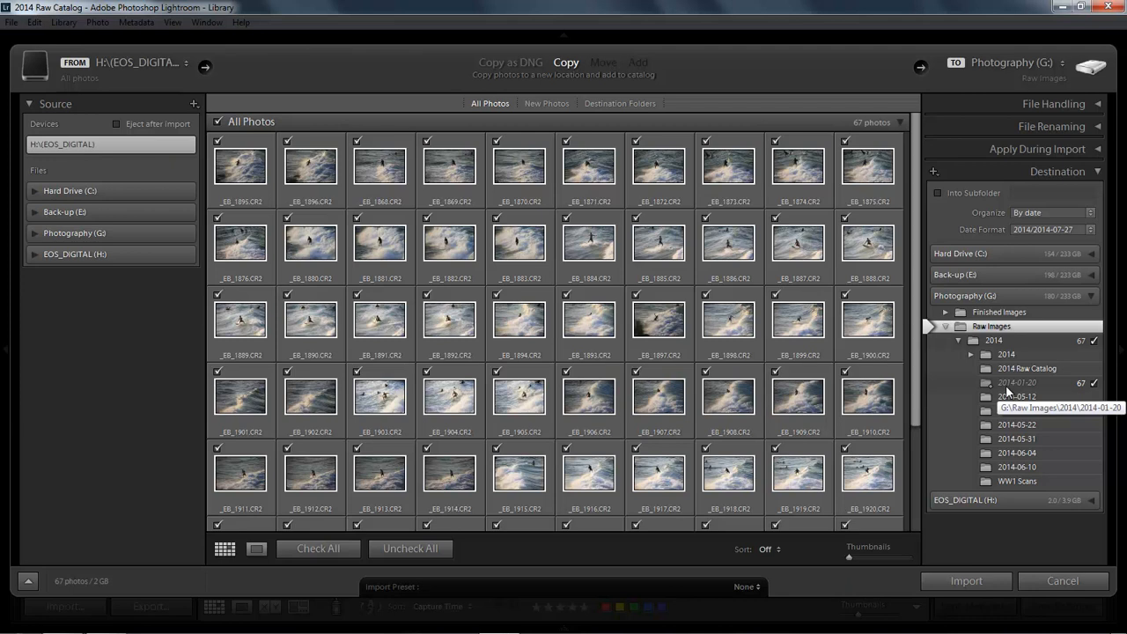
left_click(938, 192)
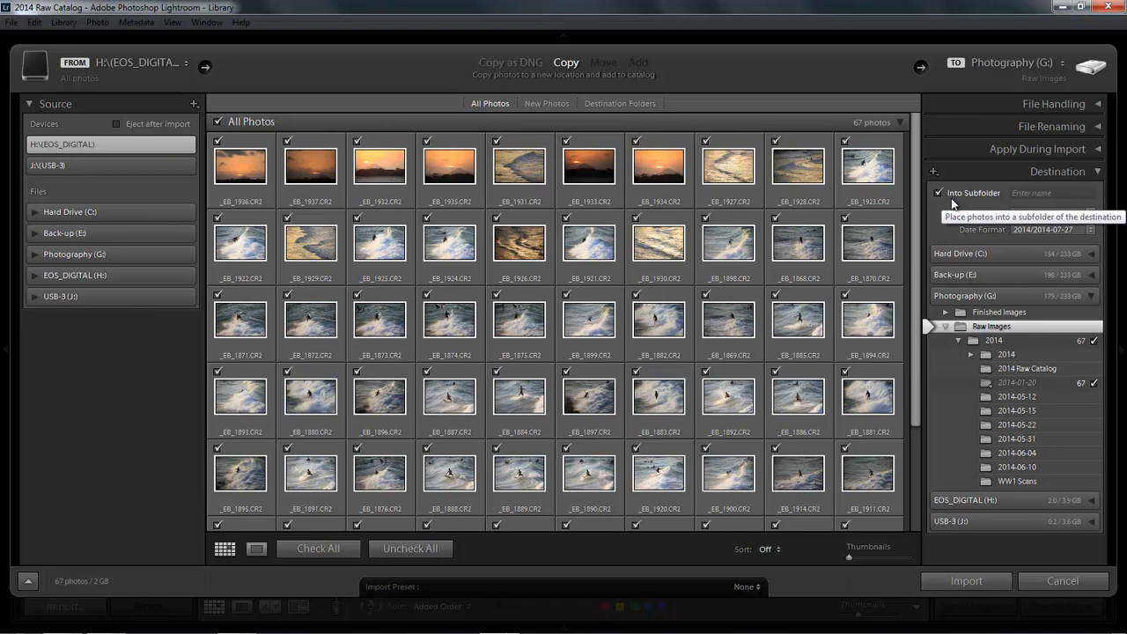
left_click(1024, 192)
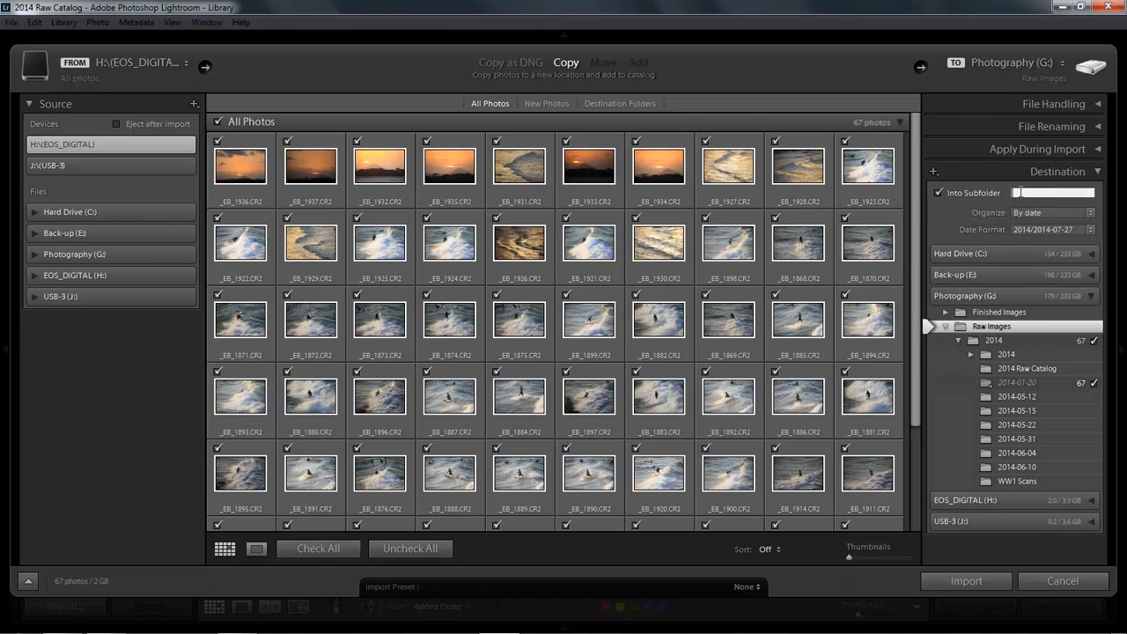
type("Noosa")
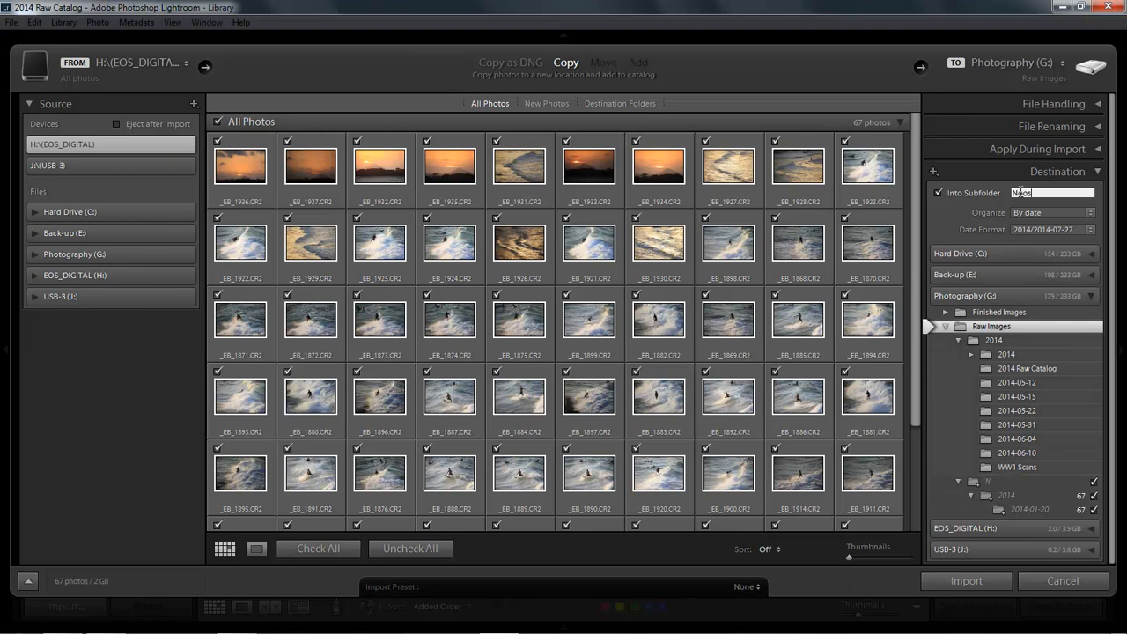
type("P")
Step: Organize the photos into one folder inside Raw Images\2014 and run the import
left_click(1092, 215)
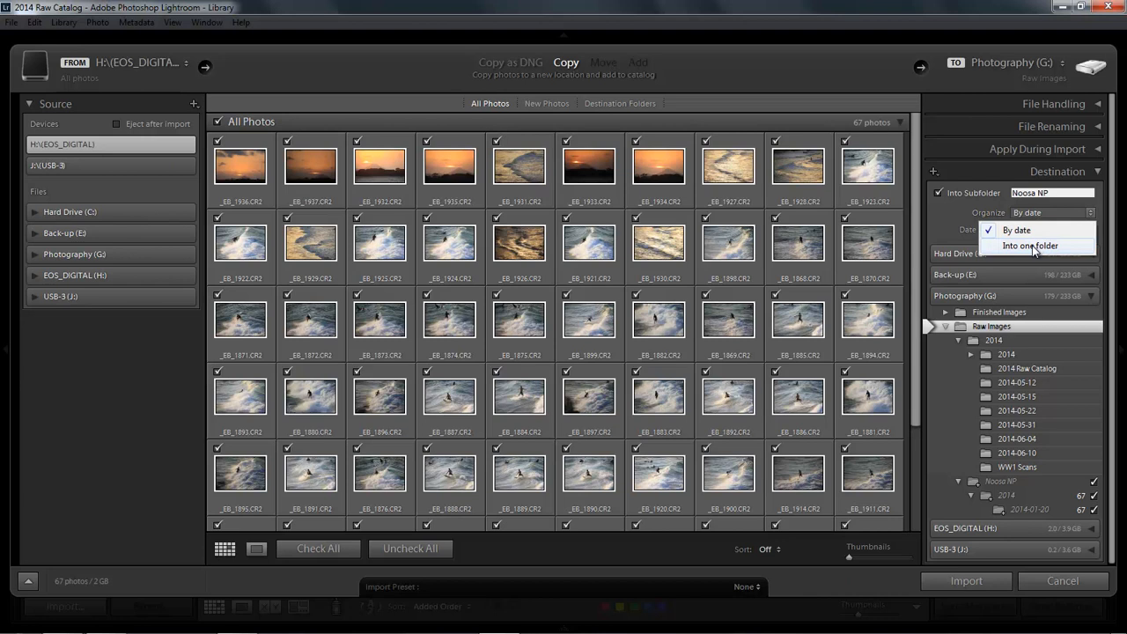
left_click(1035, 248)
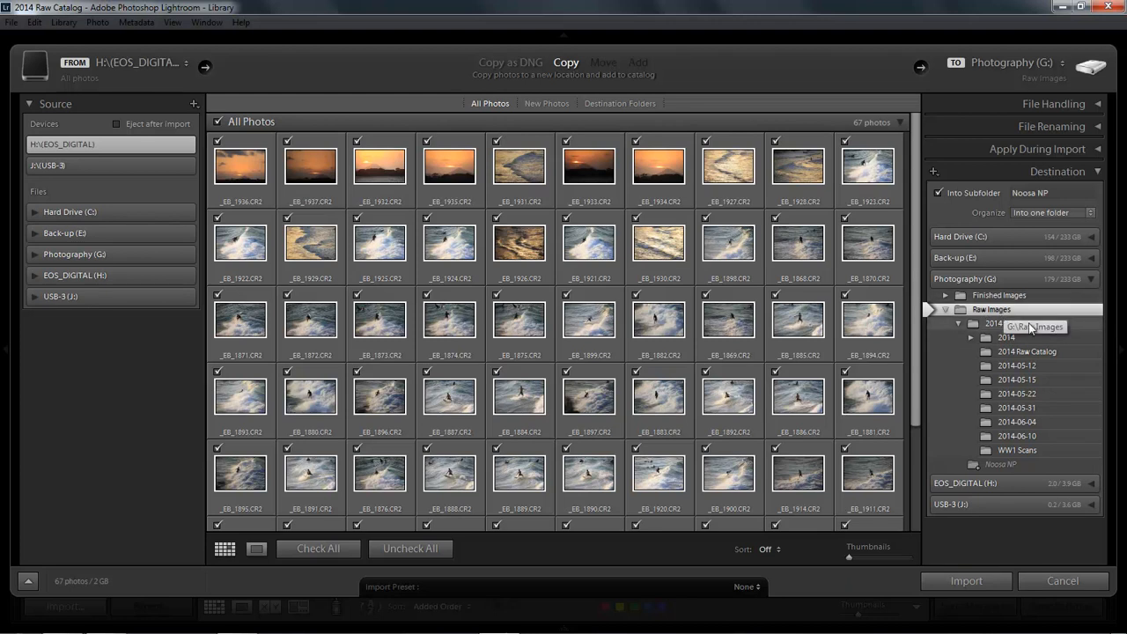
left_click(998, 324)
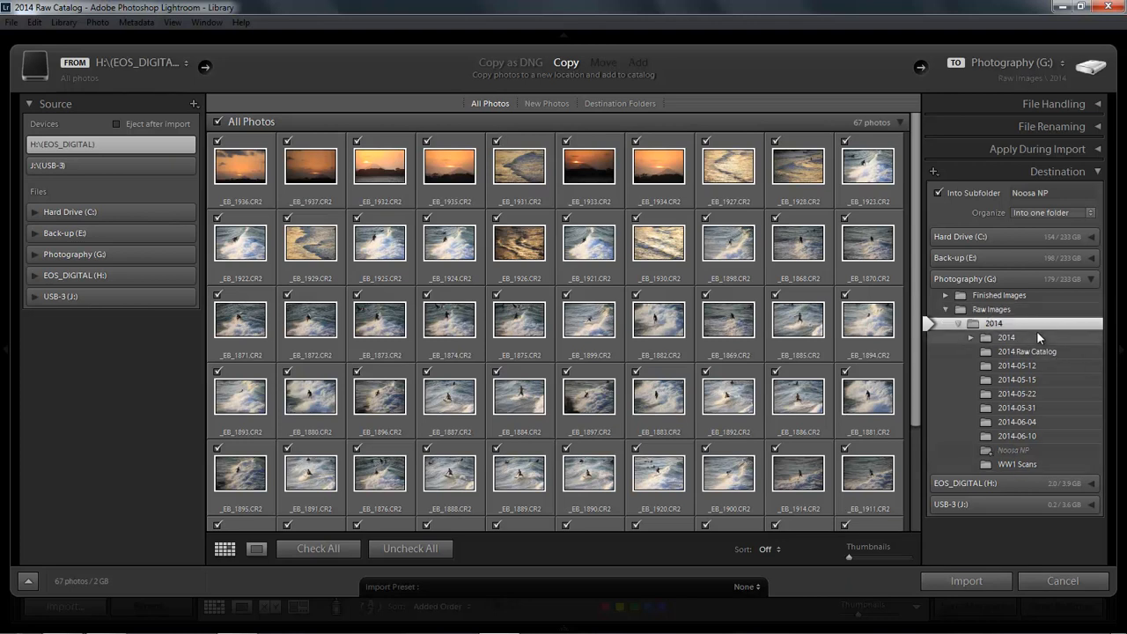
left_click(964, 579)
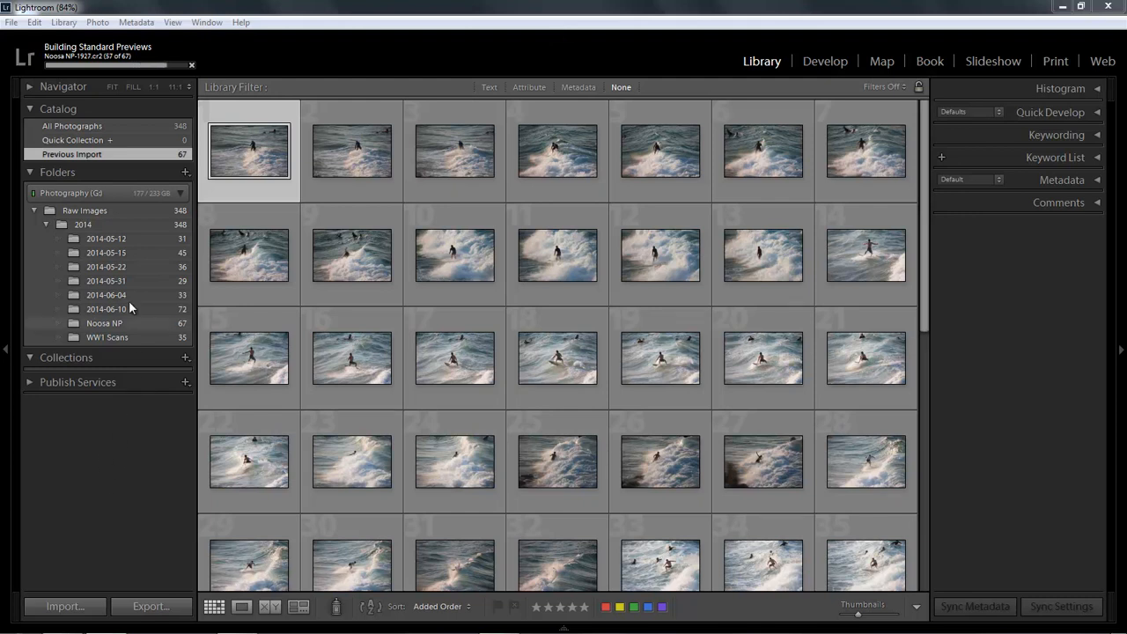
Step: Show the 2014-05-12 folder's photos and expand their keyword tags and the keyword list
left_click(104, 238)
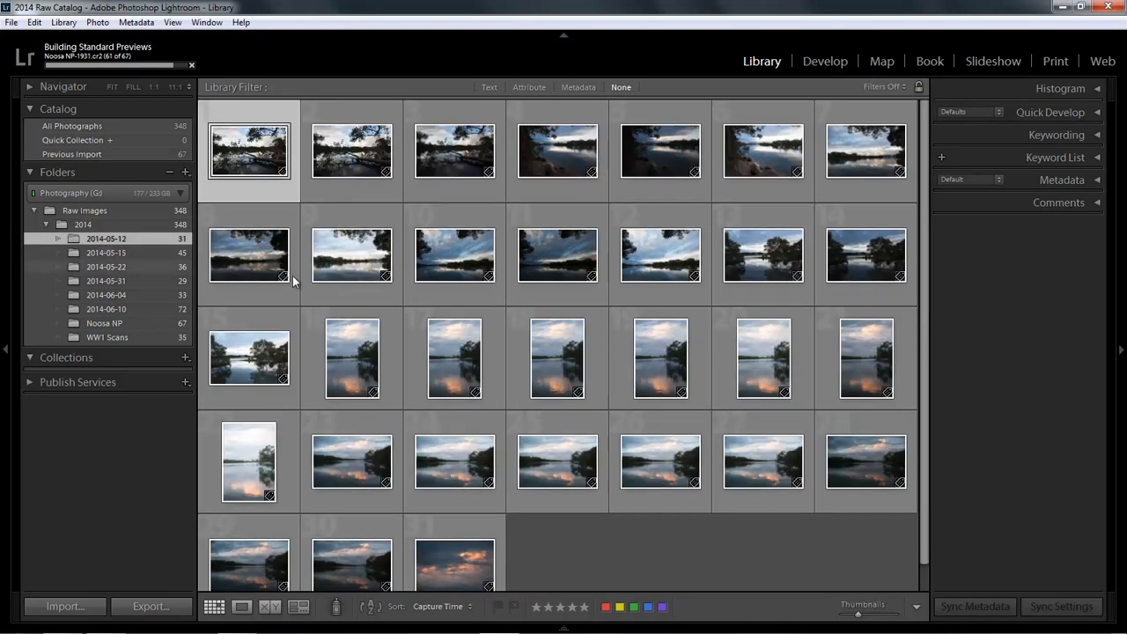
left_click(1097, 158)
left_click(1098, 136)
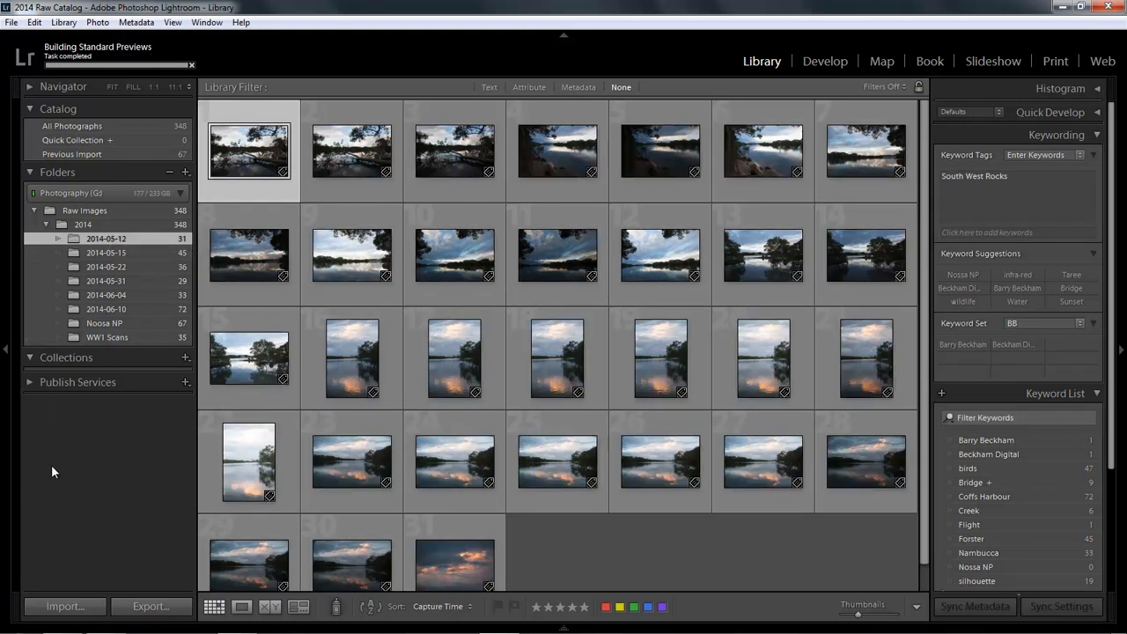
Step: Rename the 2014-05-12 folder to South West Rocks, and select the 2014-05-15 folder
right_click(103, 238)
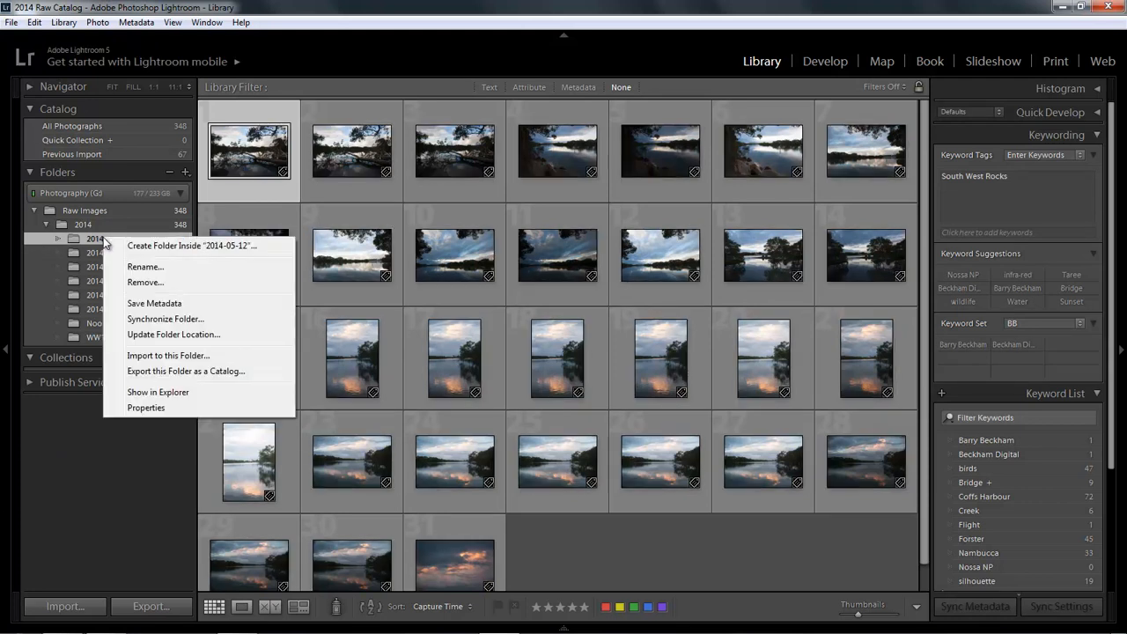
left_click(141, 267)
key("BackSpace")
type("South West Rocks")
key("Return")
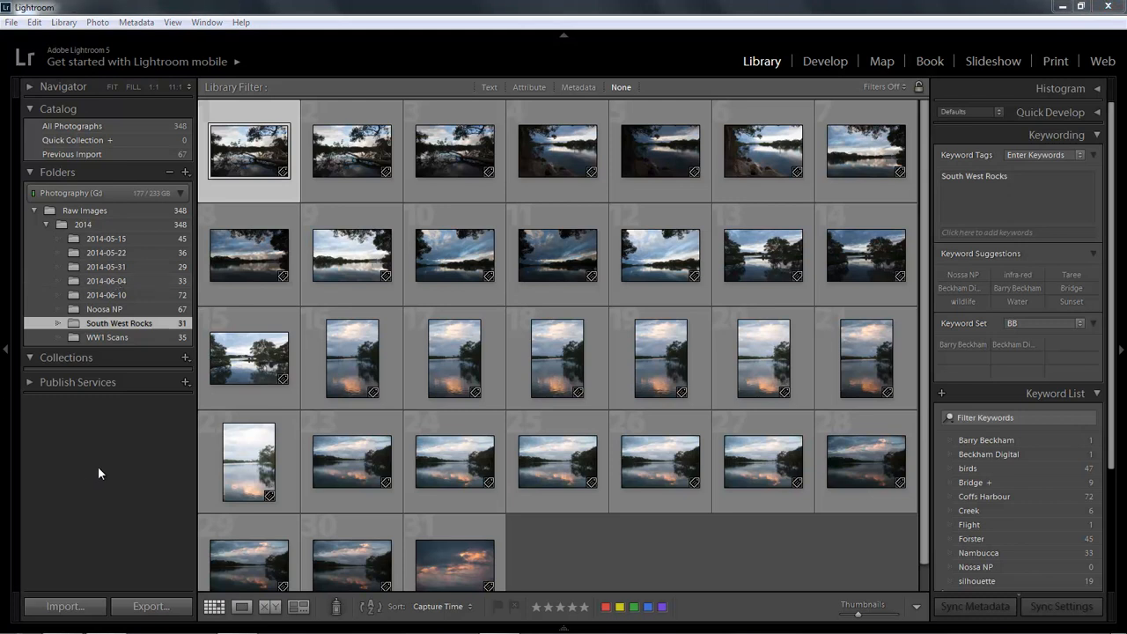
left_click(93, 241)
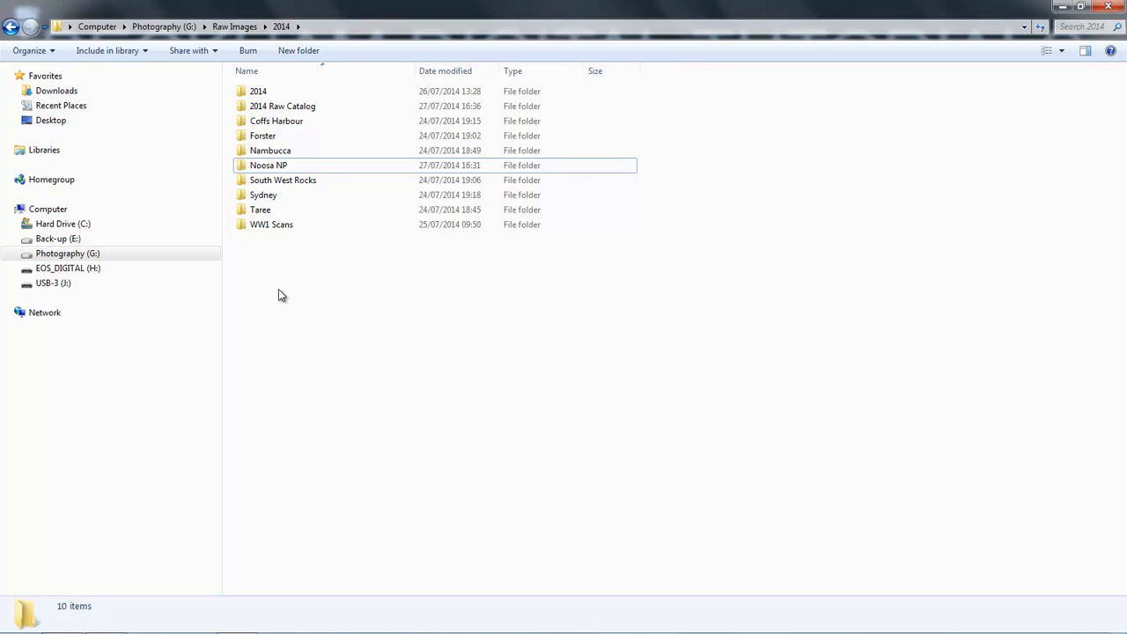
Step: In Windows Explorer, rename the Noosa NP folder on the Photography drive to "Noosa NP_ Test move"
left_click(284, 169)
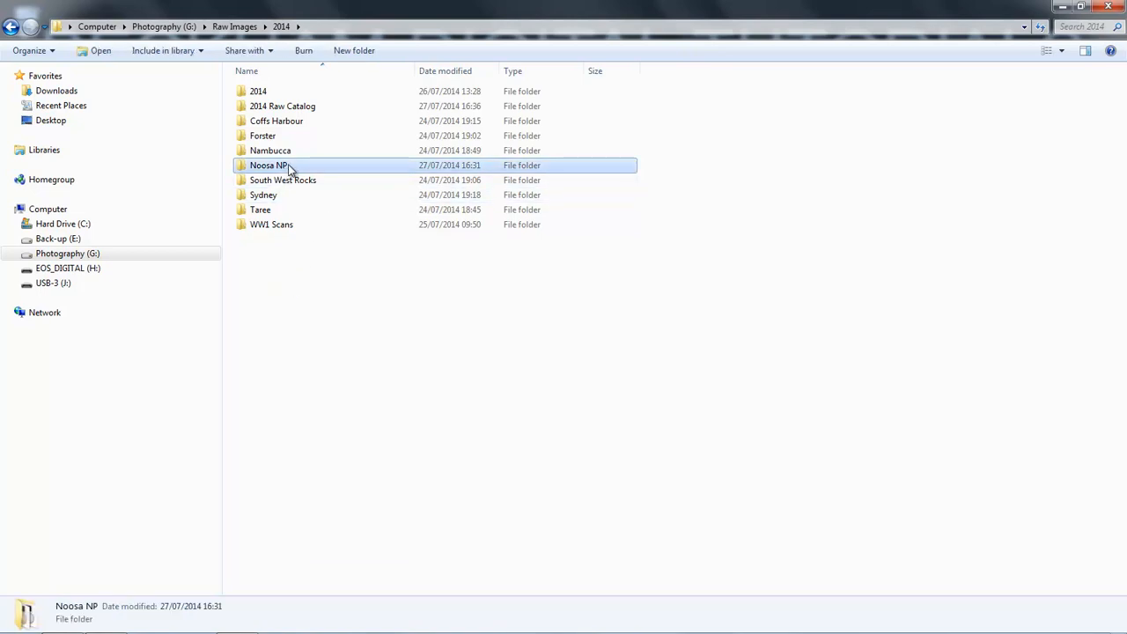
key("F2")
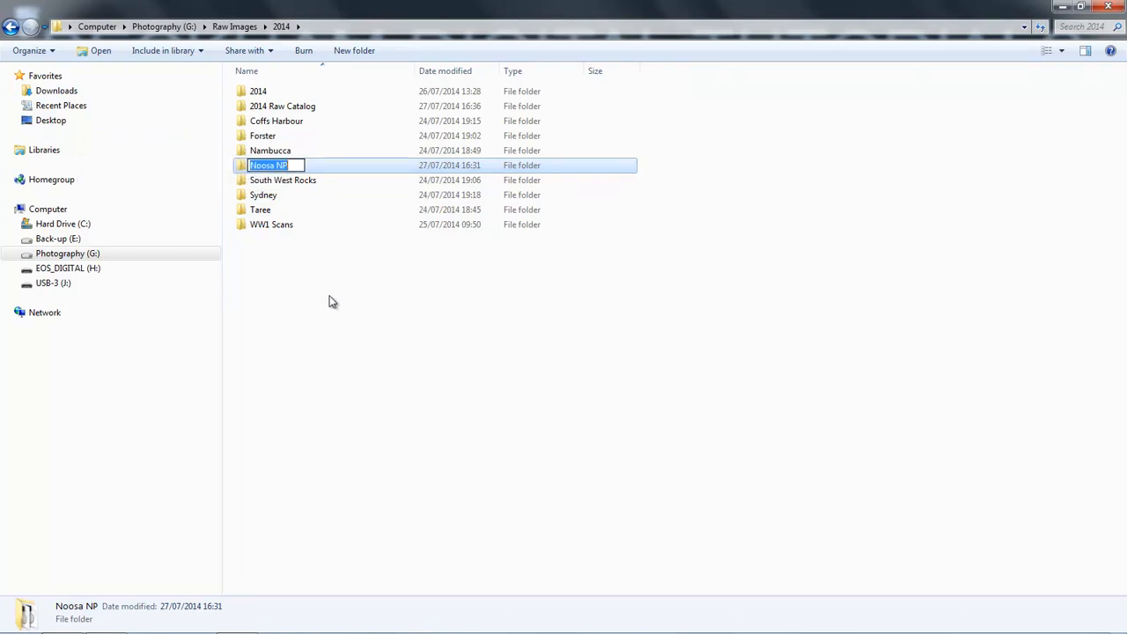
key("End")
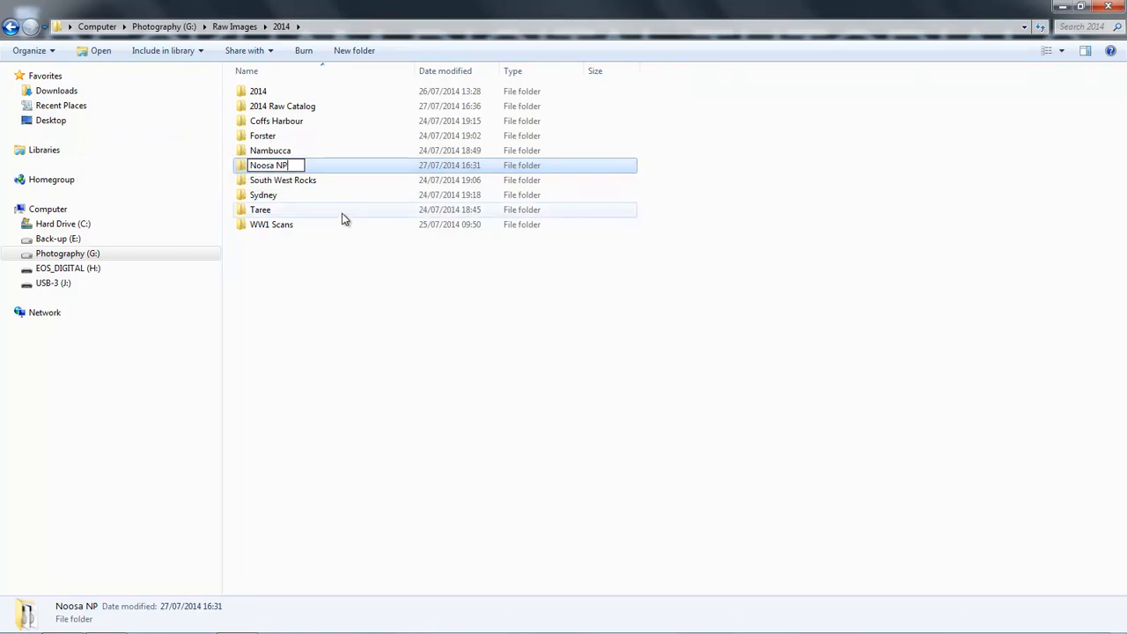
type("_Test move")
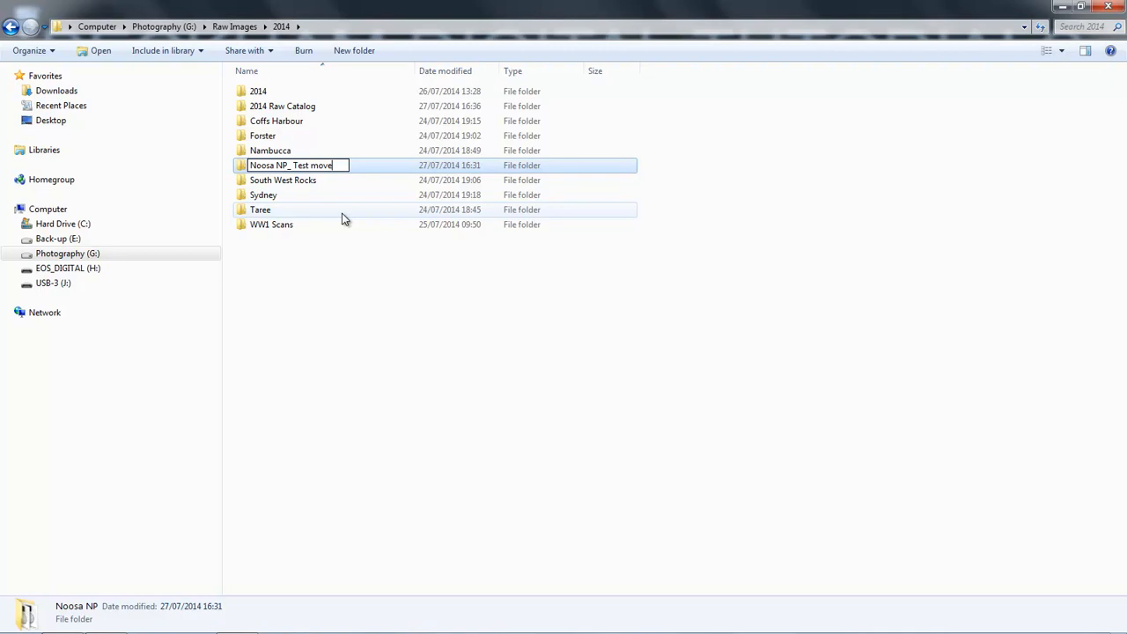
left_click(444, 419)
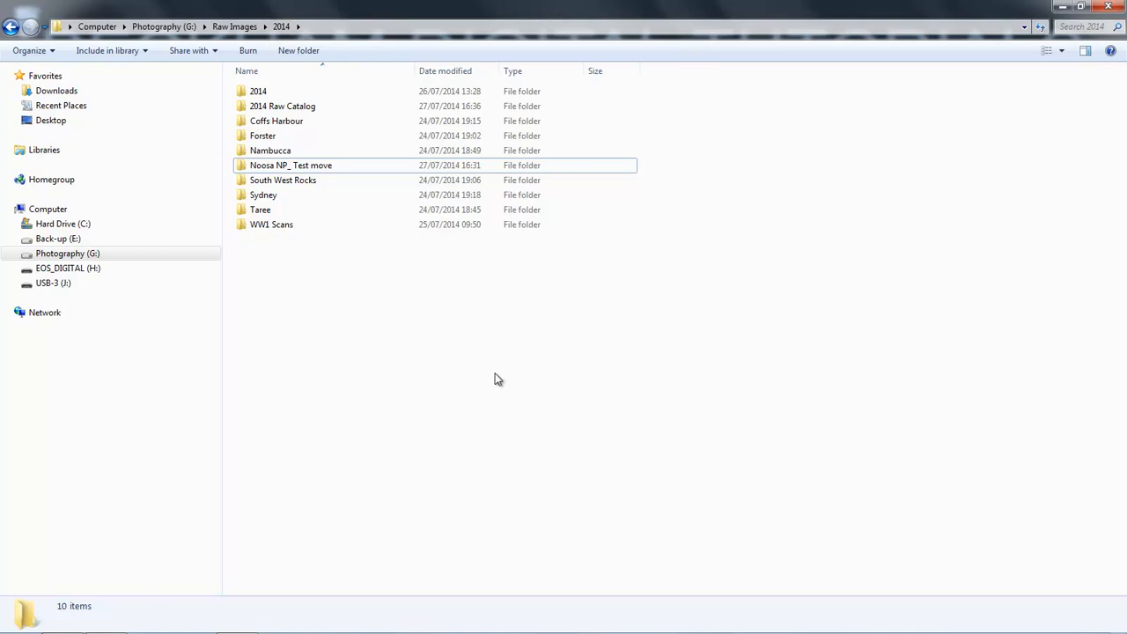
Step: Switch back to Lightroom, check the first Noosa NP photo in the Develop module, and return to the Library
mouse_move(566, 618)
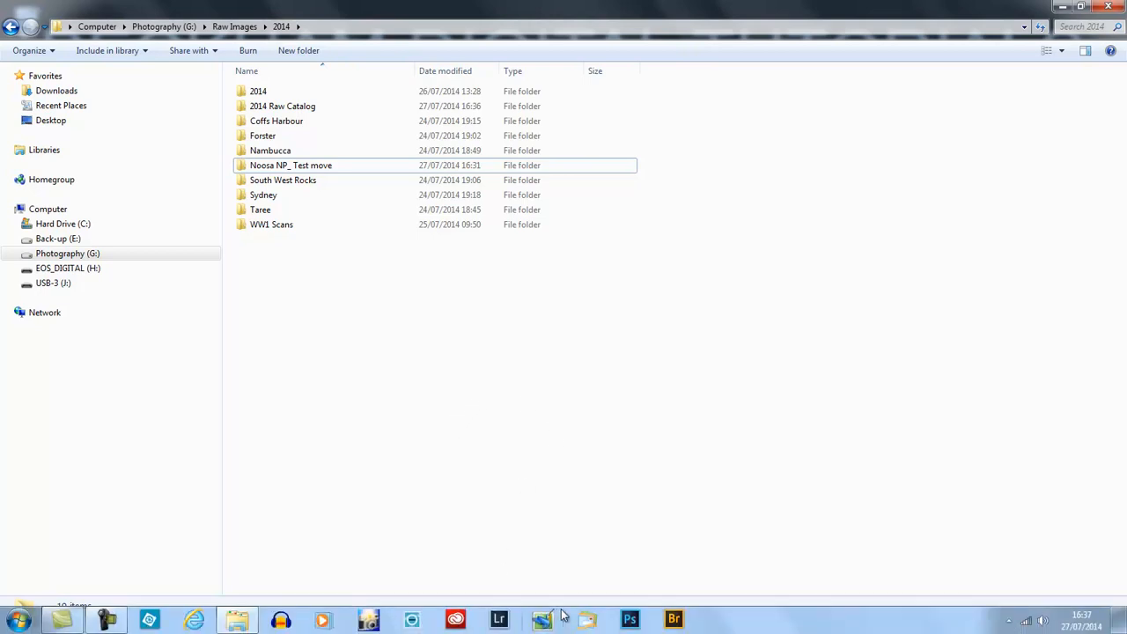
left_click(496, 622)
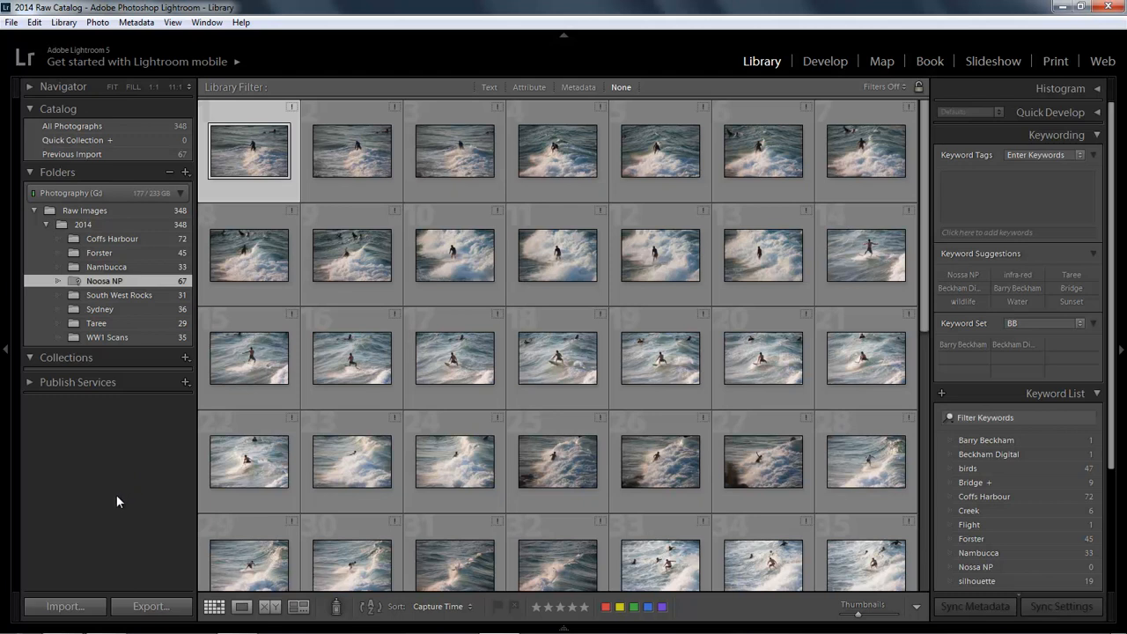
mouse_move(599, 420)
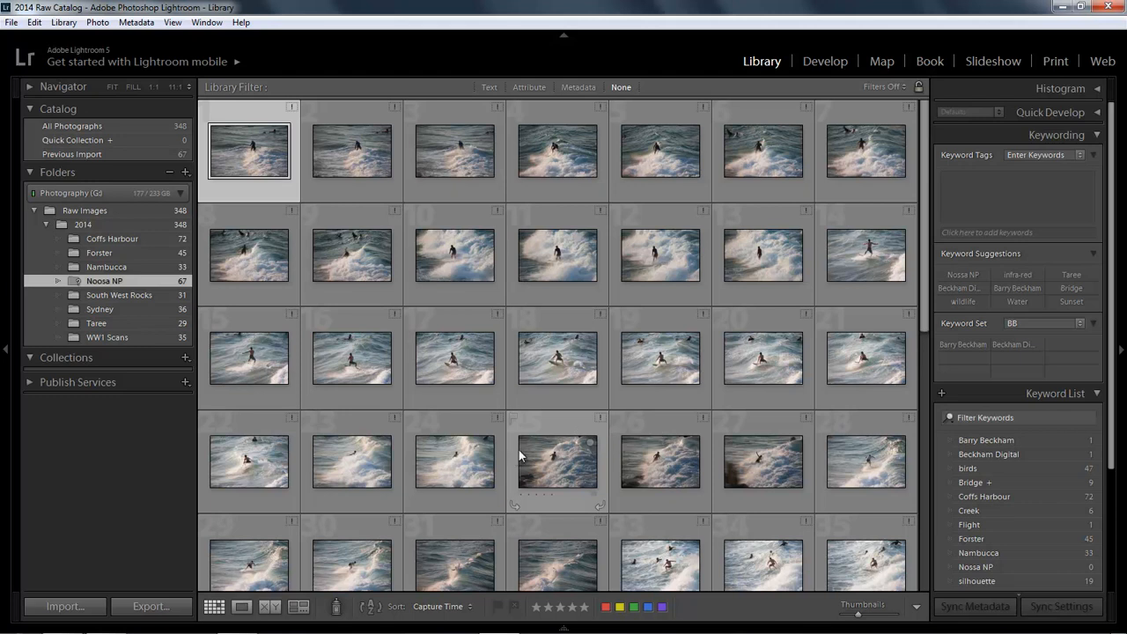
left_click(825, 62)
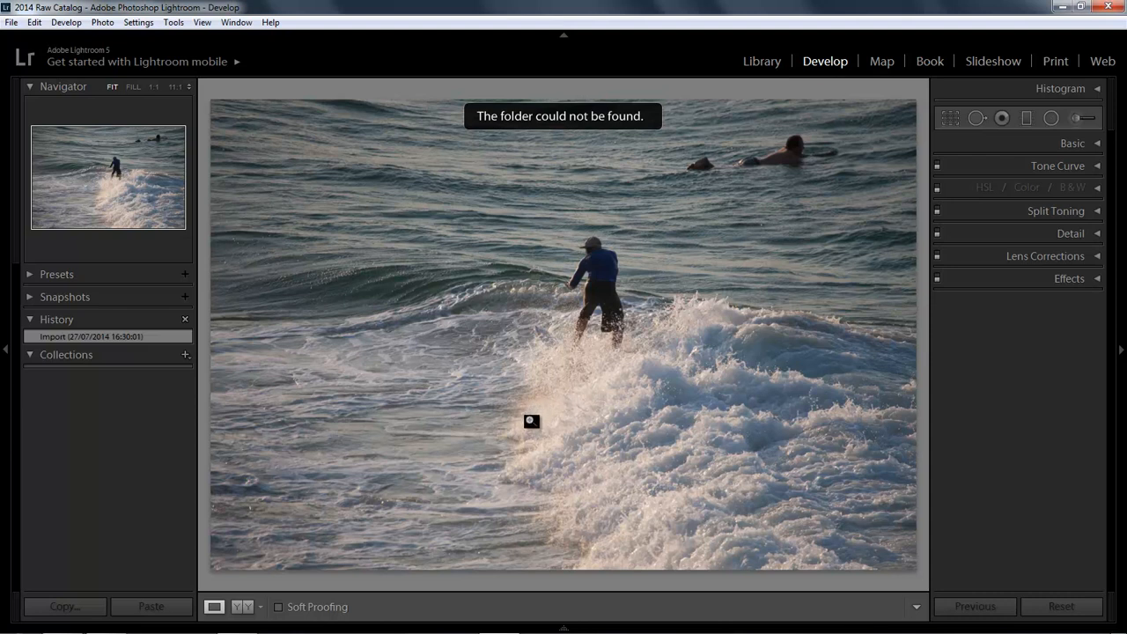
left_click(762, 61)
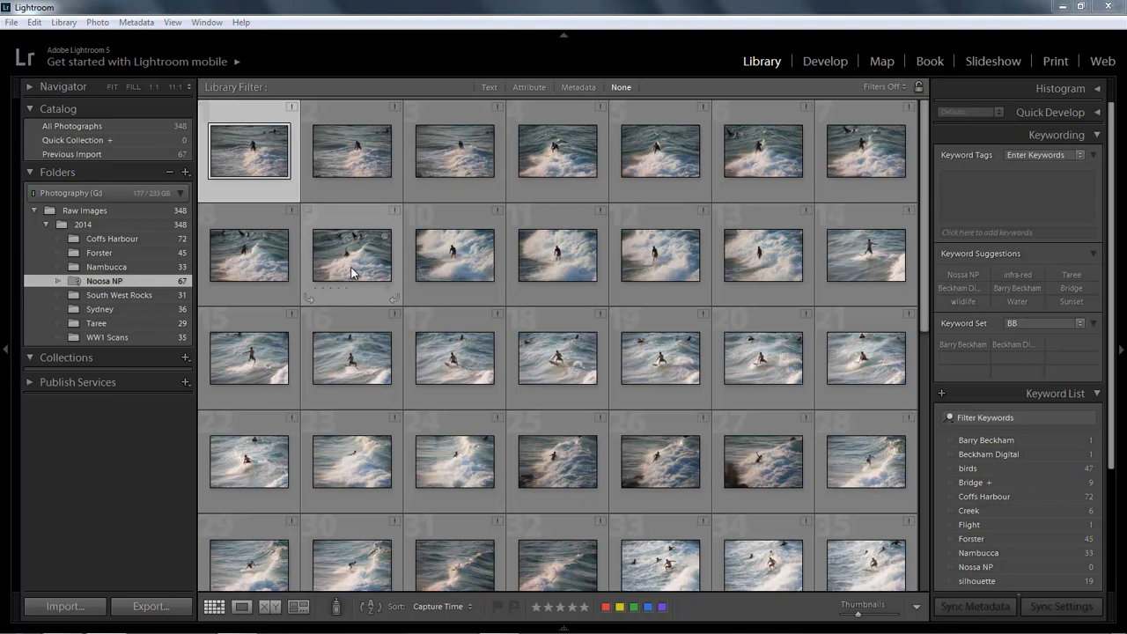
Step: Relink the missing Noosa NP folder to "Noosa NP_ Test move" in Raw Images > 2014 on the Photography (G:) drive
right_click(102, 281)
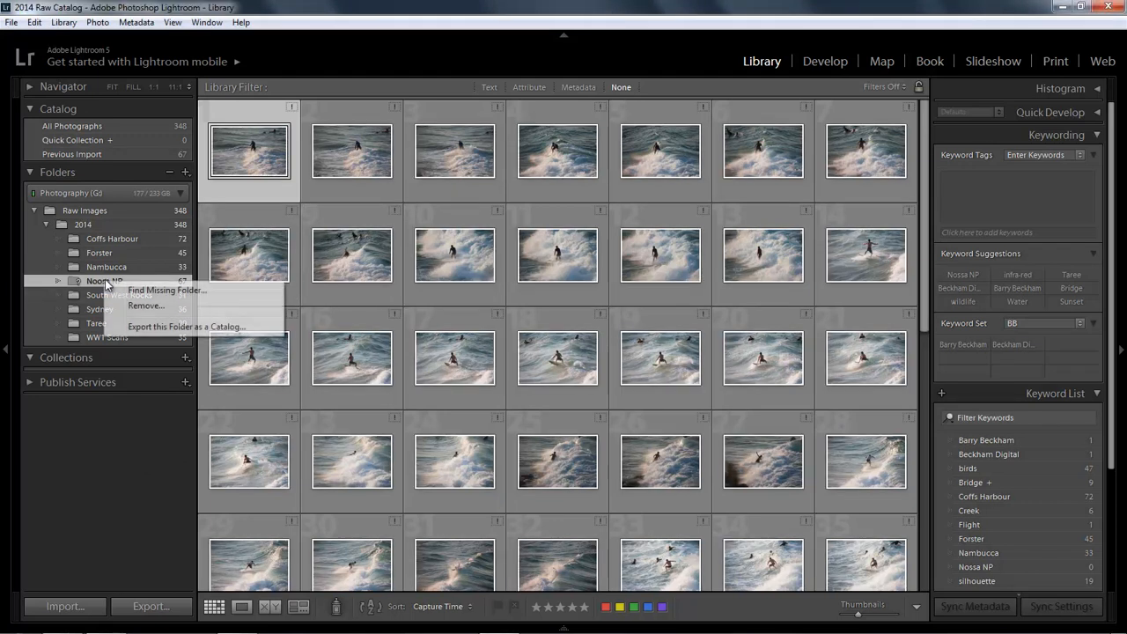
left_click(148, 292)
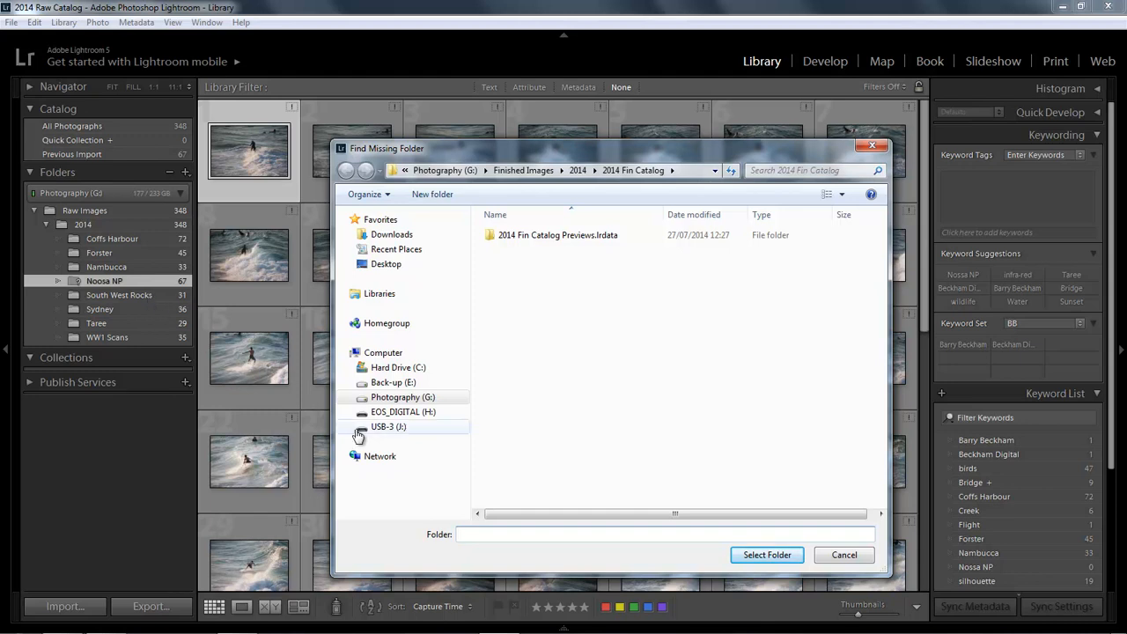
left_click(407, 399)
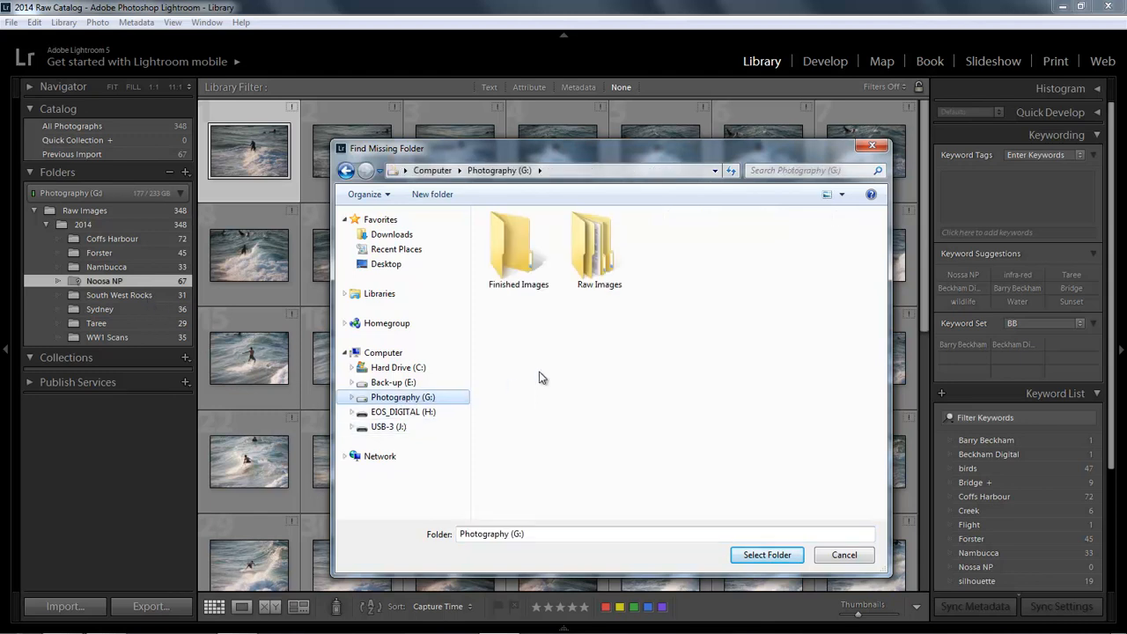
double_click(599, 246)
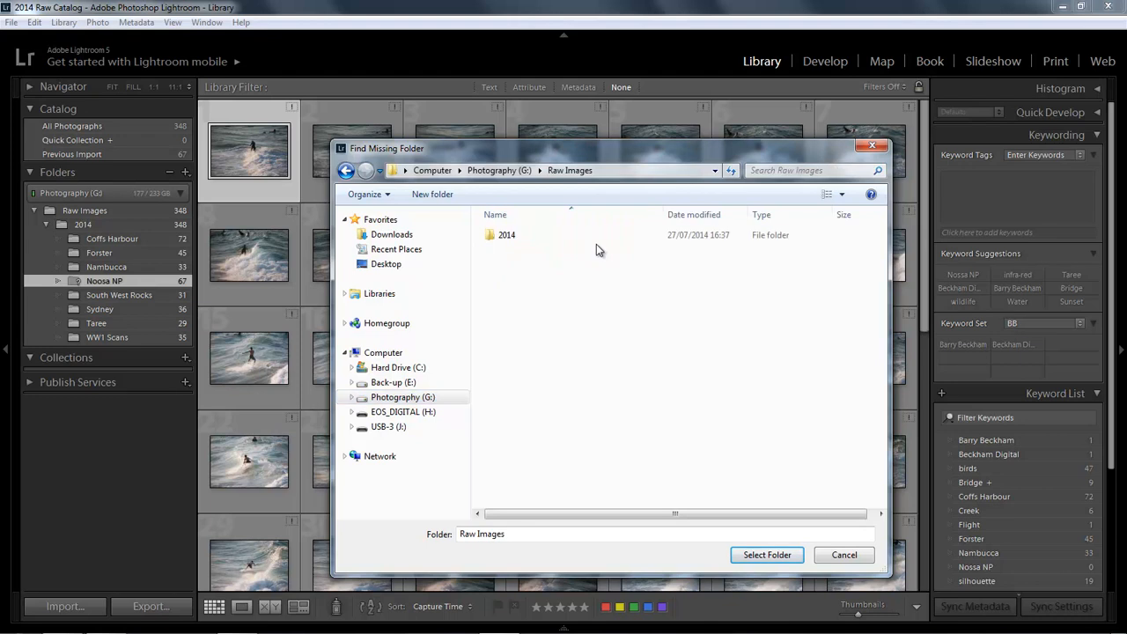
double_click(500, 235)
left_click(534, 314)
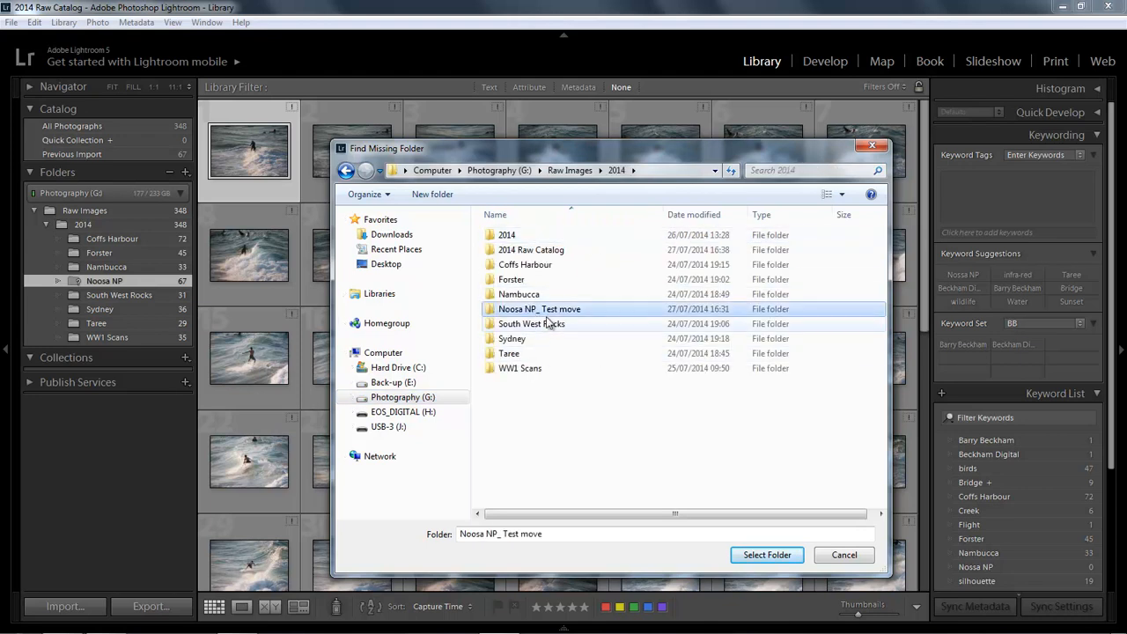
left_click(764, 559)
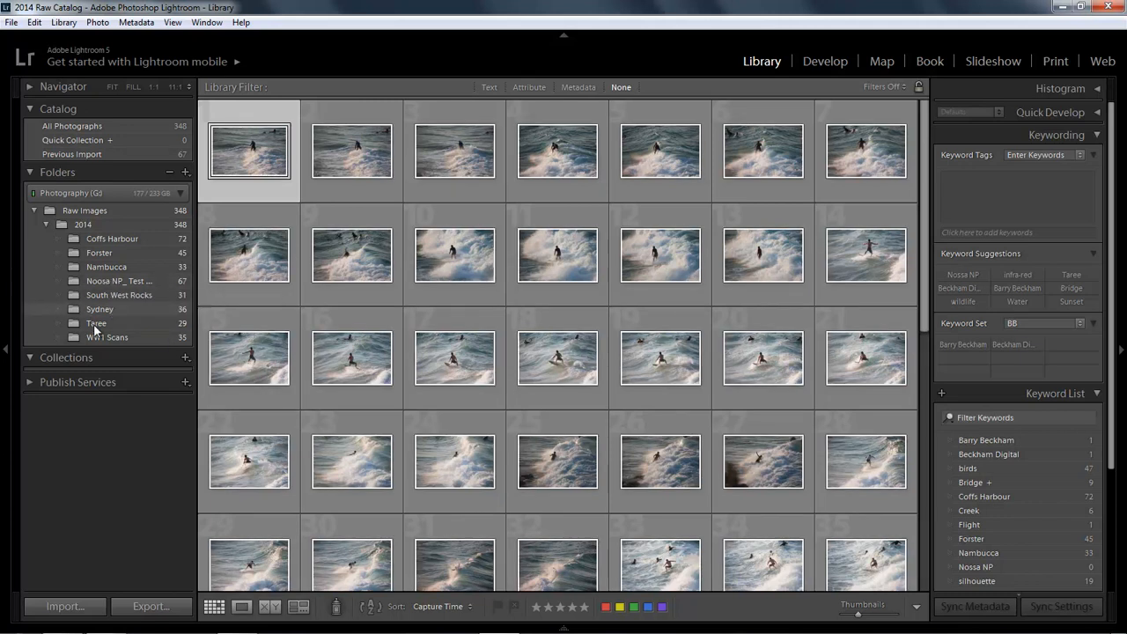
Step: Rename the relinked "Noosa NP_ Test move" folder to Noosa NP within the catalog
right_click(107, 278)
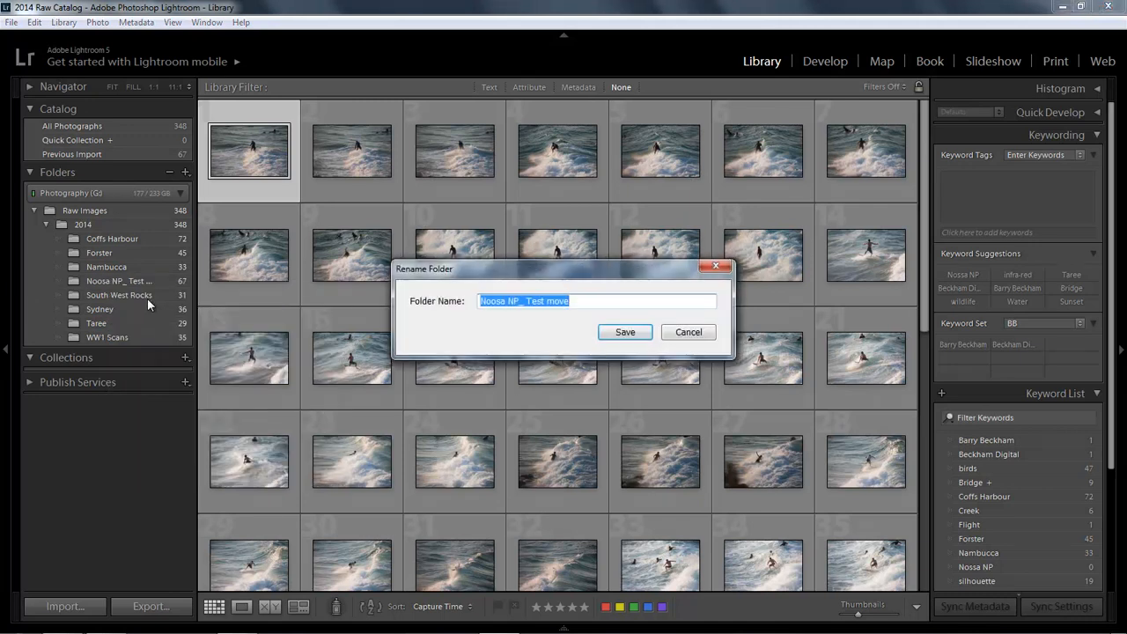
left_click(519, 301)
left_click_drag(519, 303, 575, 301)
key("BackSpace")
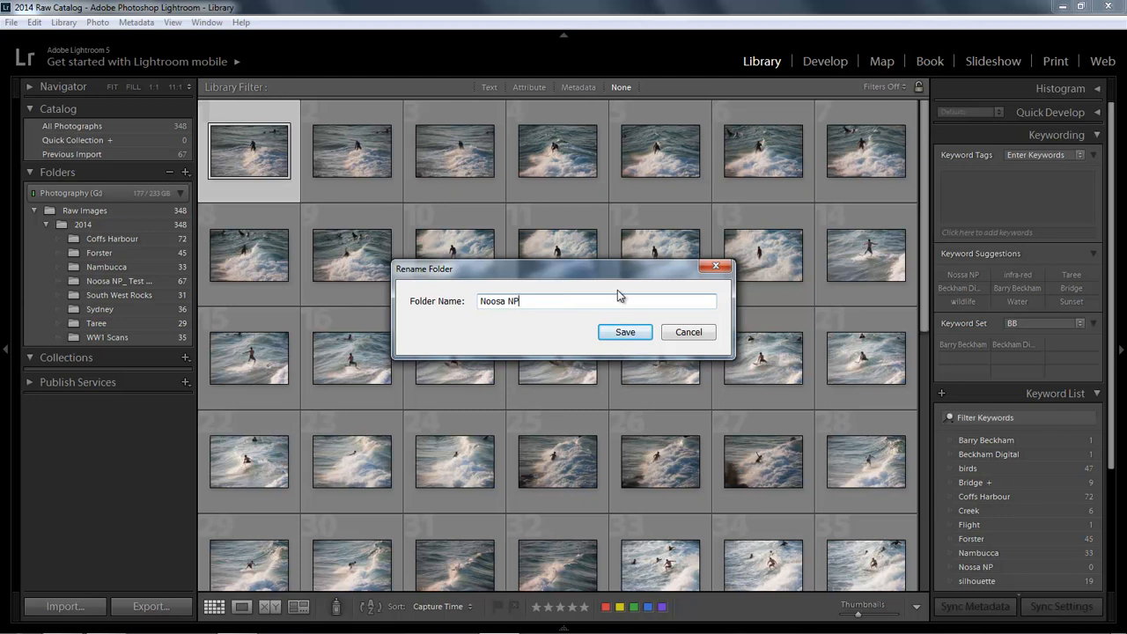
key("Return")
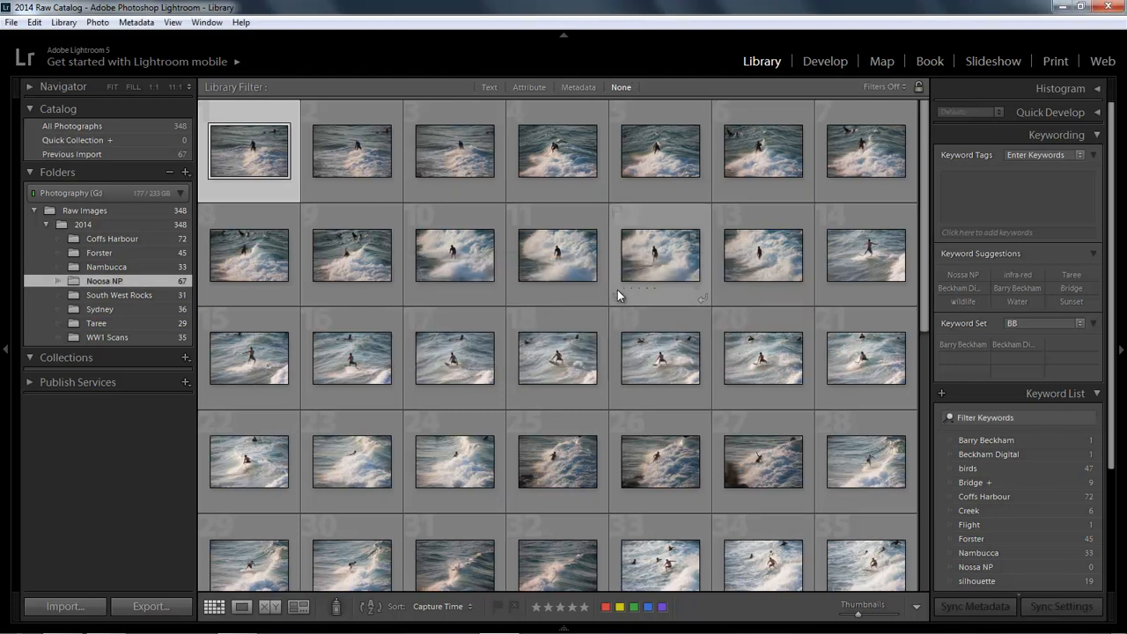